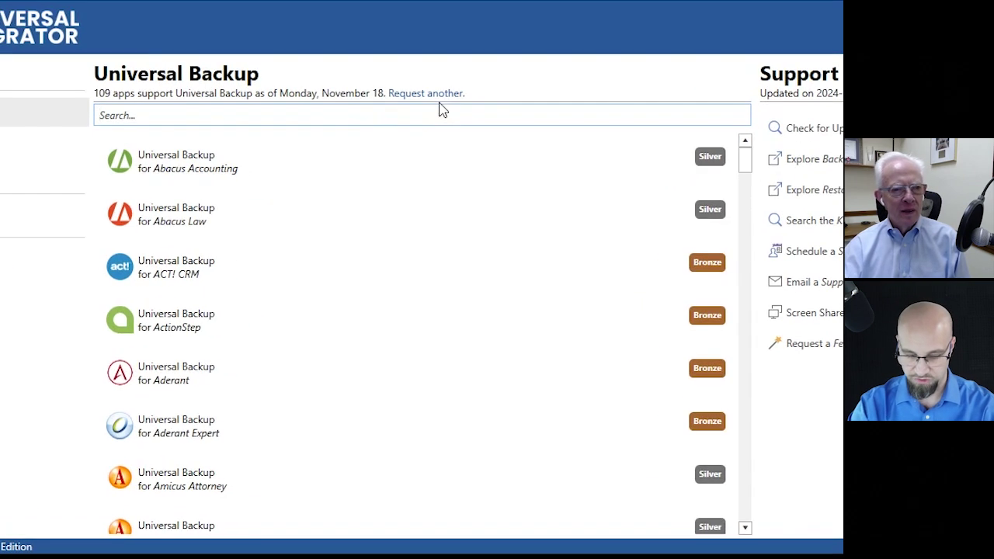
- Search 'Clio' to show Clio Grow, Clio Manage and Easy Document Backup for Clio Manage
text(Clio)
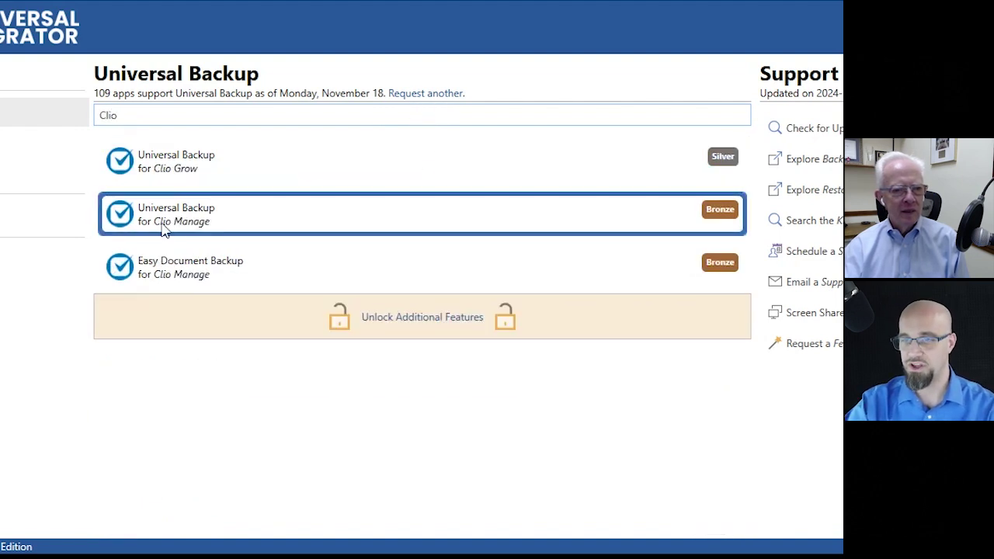
- Start Universal Backup for Clio Manage, sign in through the browser, and verify to create the database
click(206, 223)
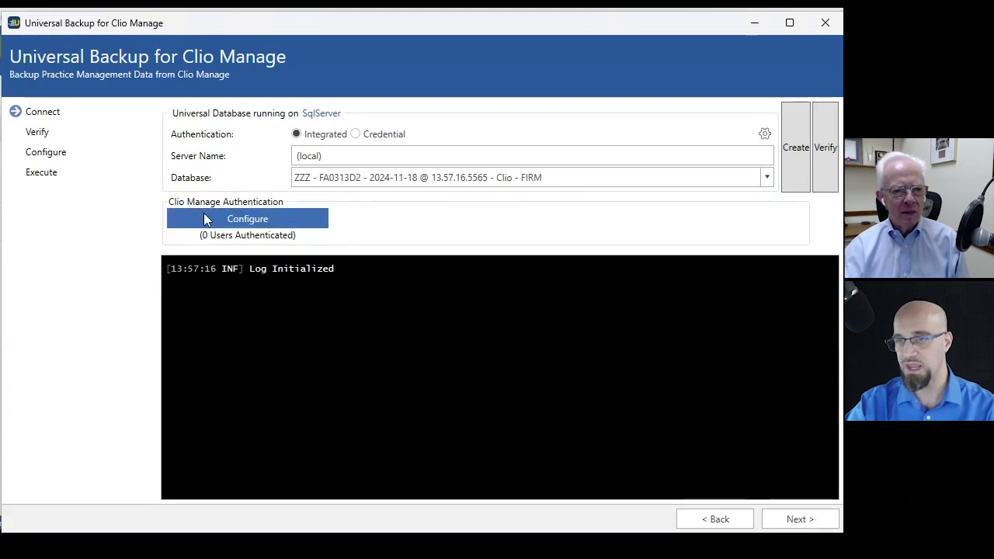
click(237, 222)
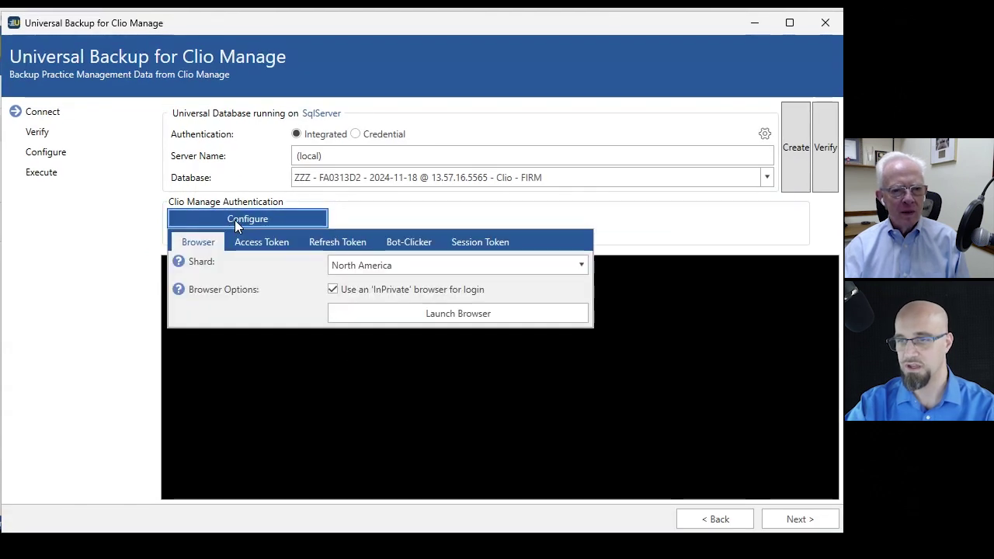
click(448, 312)
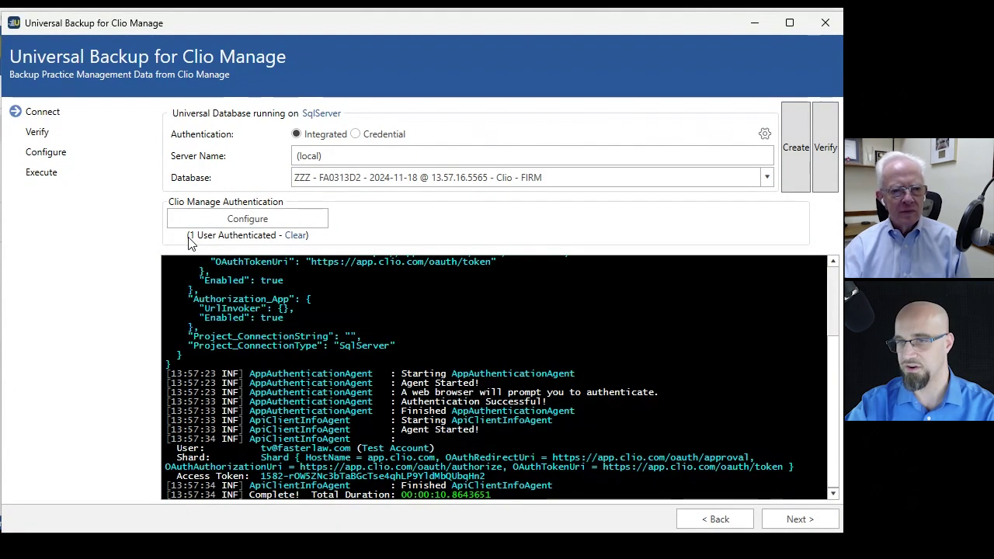
click(802, 517)
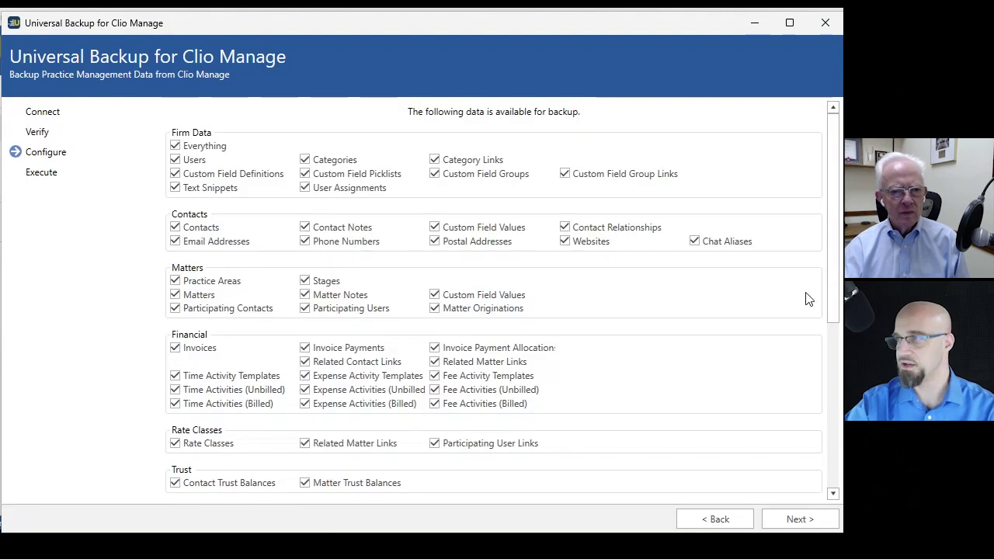
- Scroll through the backup checklist of Firm Data, Contacts, Matters, Financial, Rate Classes and Trust items
scroll(837, 167, down, 2)
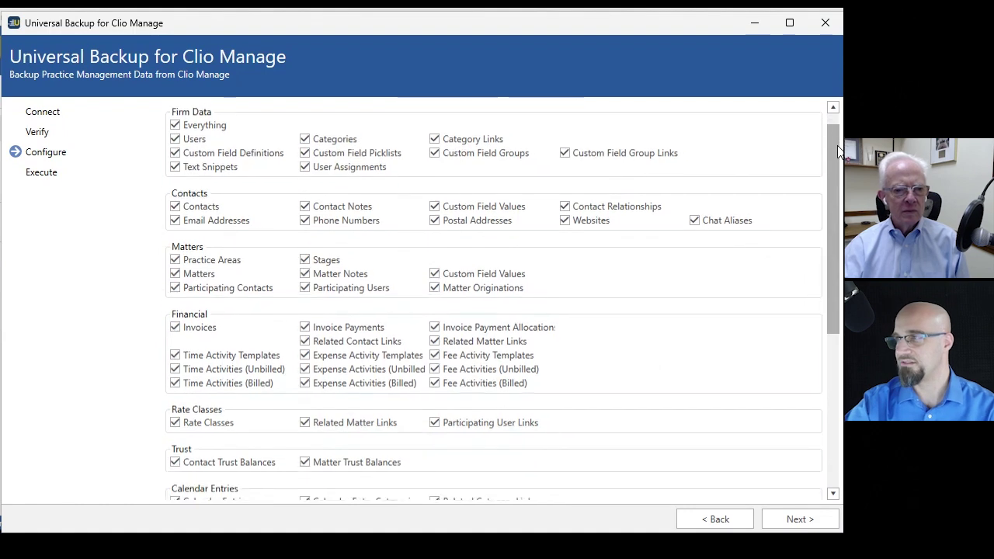
mouse_move(839, 175)
mouse_down()
mouse_move(838, 330)
mouse_move(824, 116)
mouse_up()
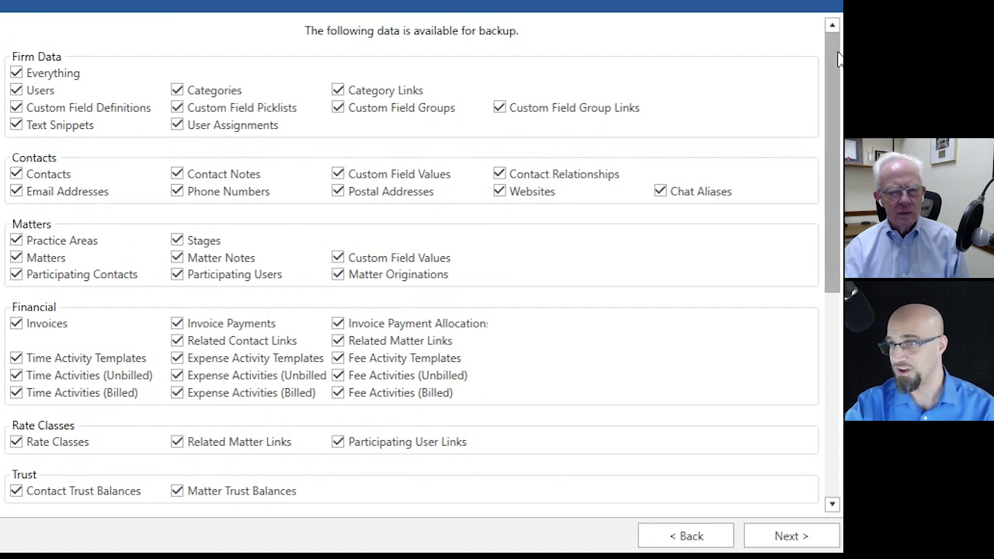
drag(837, 59, 838, 68)
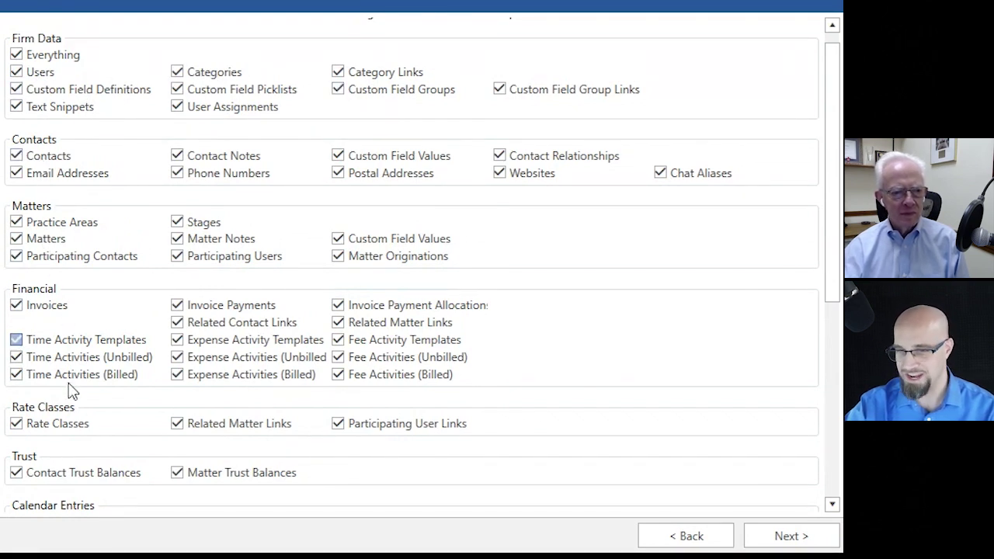
drag(832, 93, 821, 323)
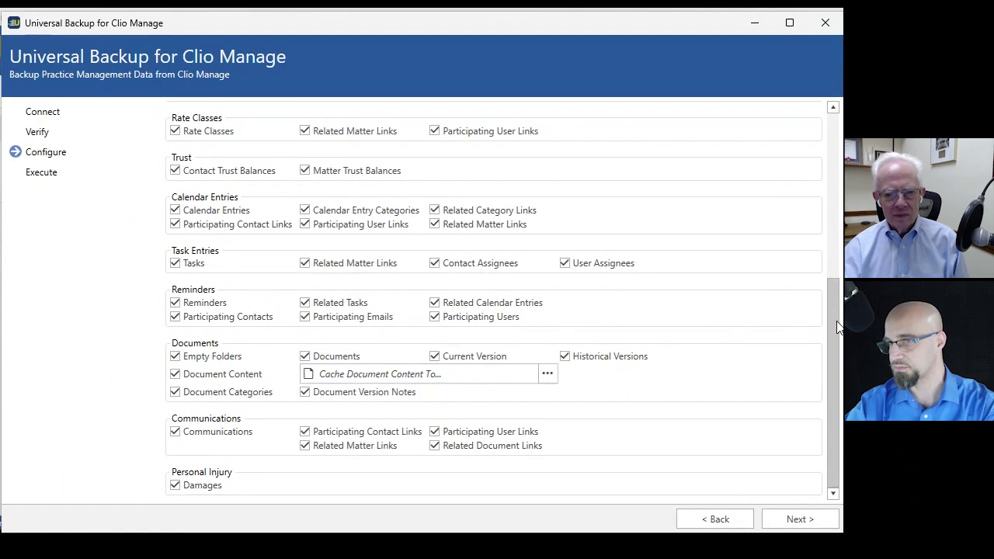
drag(832, 329, 833, 164)
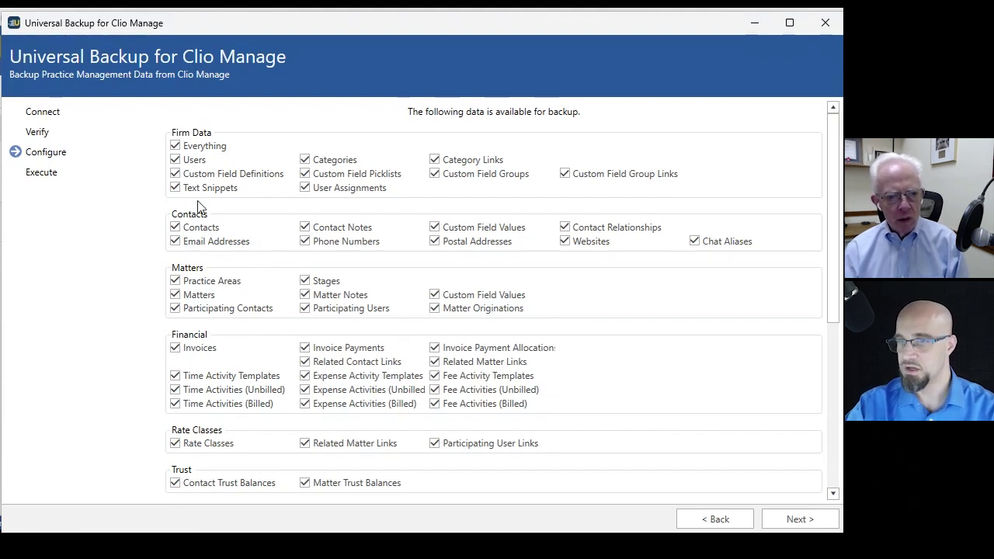
- Clear all categories, then select every Contacts item: emails, notes, phones, custom values, addresses, relationships, websites
click(219, 148)
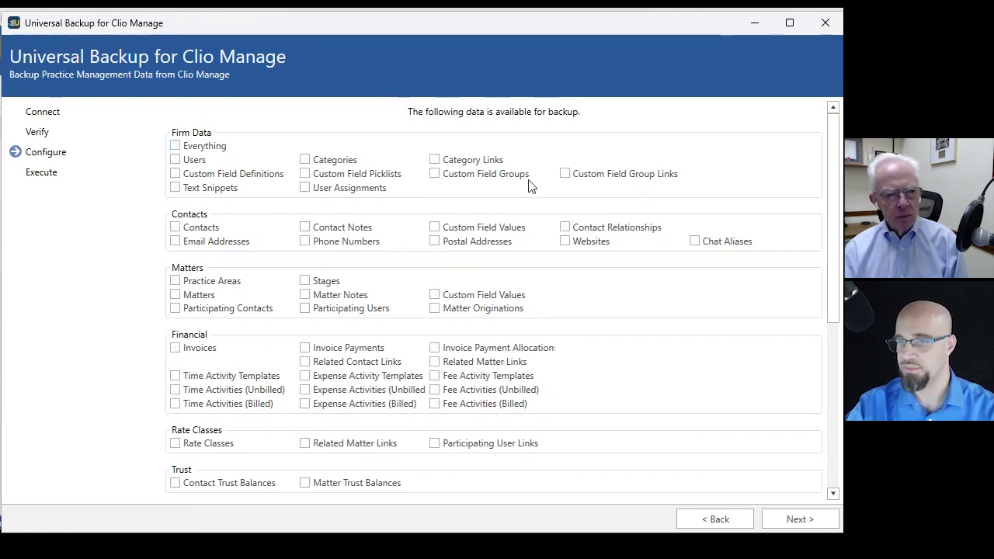
click(176, 228)
click(346, 227)
click(353, 241)
click(466, 228)
click(470, 241)
click(598, 228)
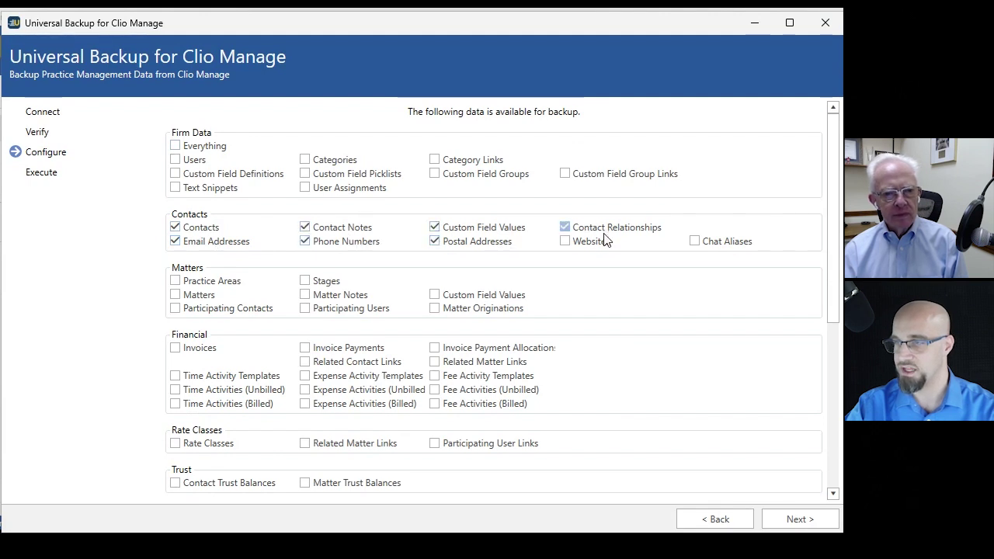
click(710, 243)
- Select Matters with practice areas, participants, stages, notes, custom field values and originations
click(206, 285)
click(204, 301)
click(257, 310)
click(350, 308)
click(311, 282)
click(338, 295)
click(464, 301)
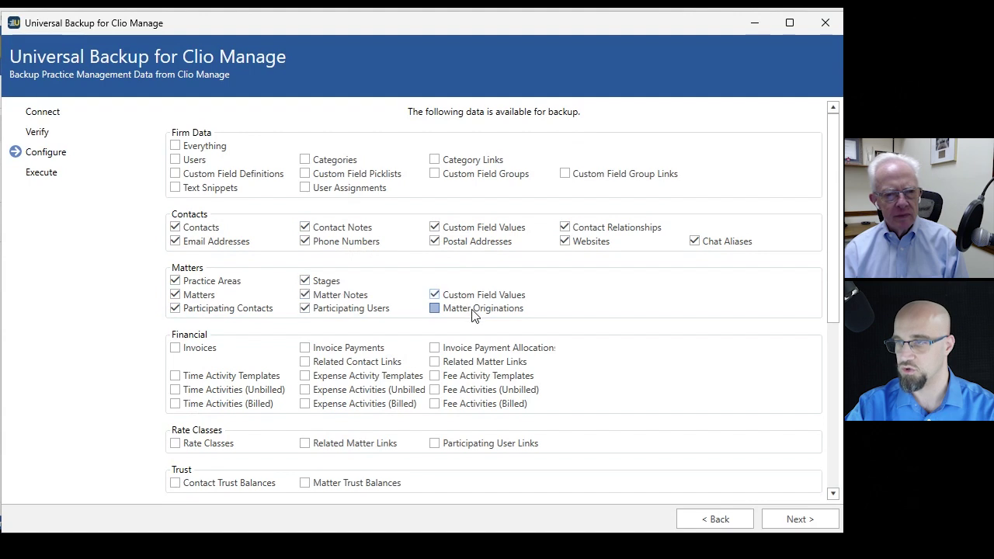
- Select the Firm Data custom field Definitions, Picklists, Groups and Group Links
click(218, 177)
click(305, 176)
click(486, 175)
click(637, 177)
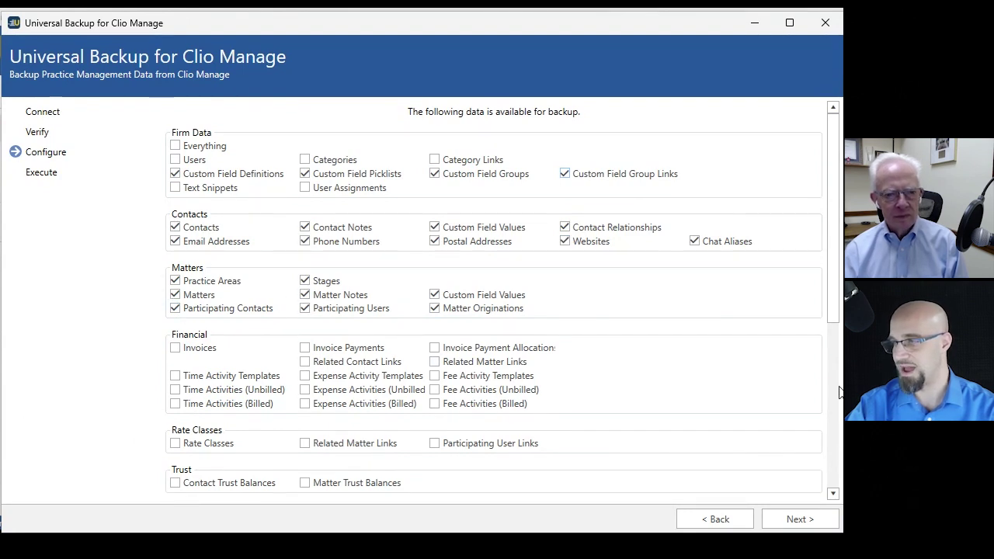
scroll(836, 295, down, 6)
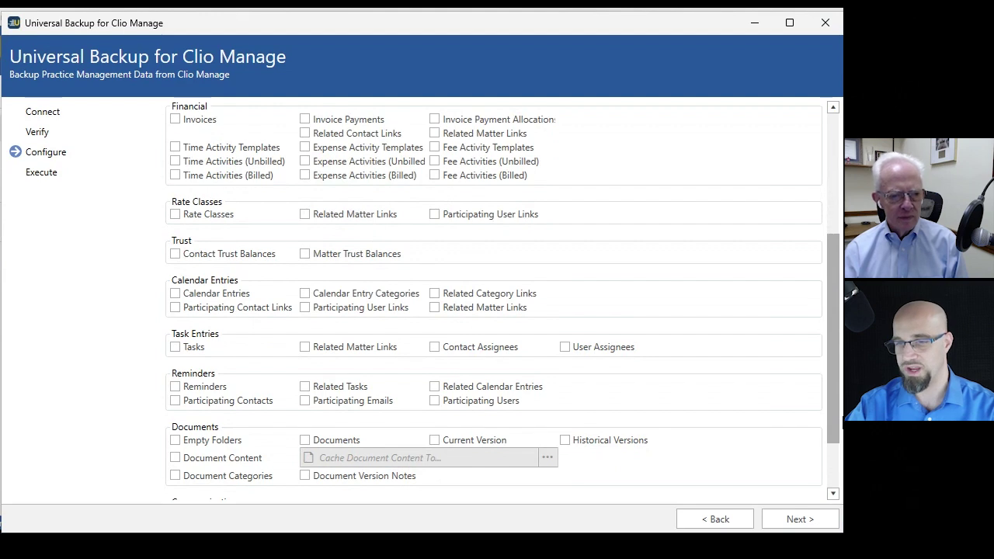
scroll(494, 299, down, 2)
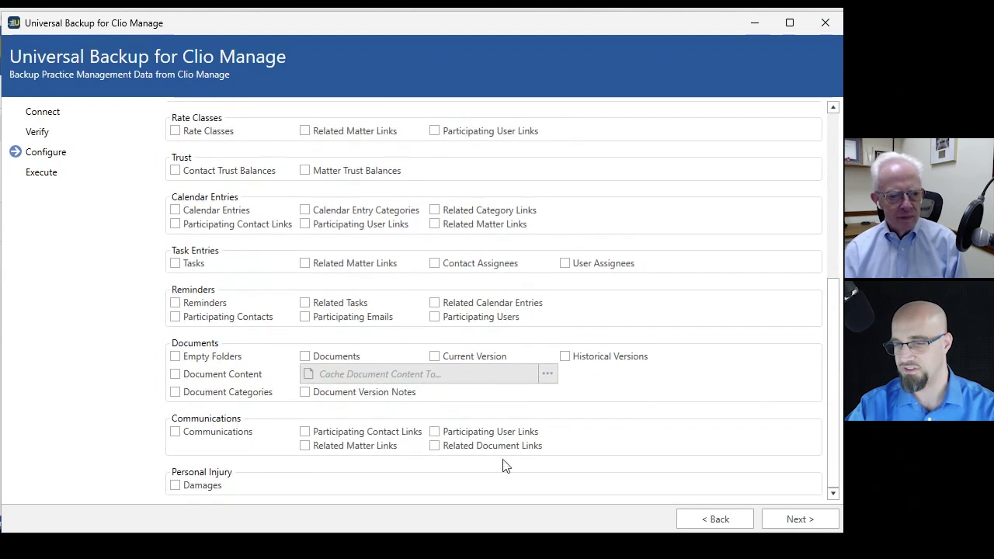
scroll(816, 227, up, 6)
scroll(815, 227, up, 2)
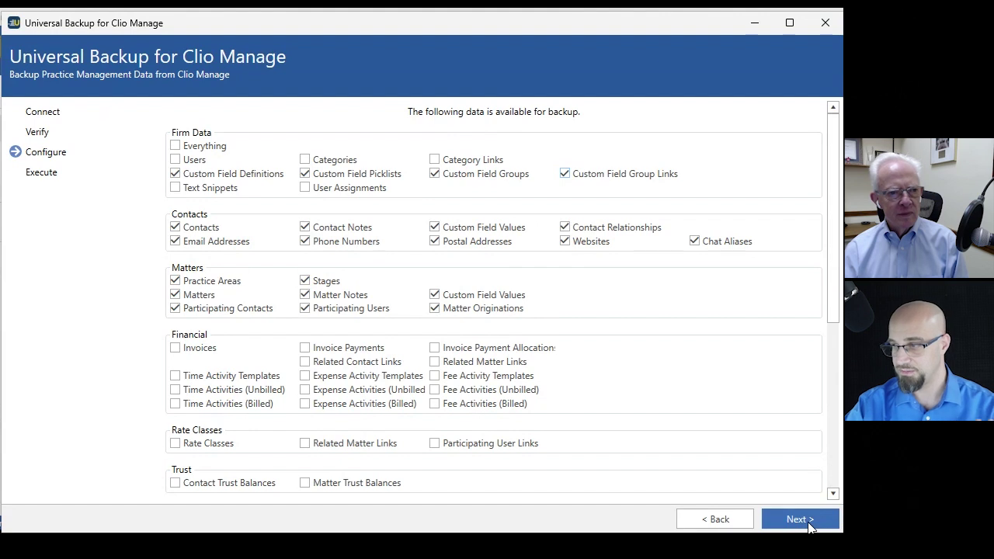
- Run the backup to completion and check the log's 2m19s duration and item counts
click(808, 526)
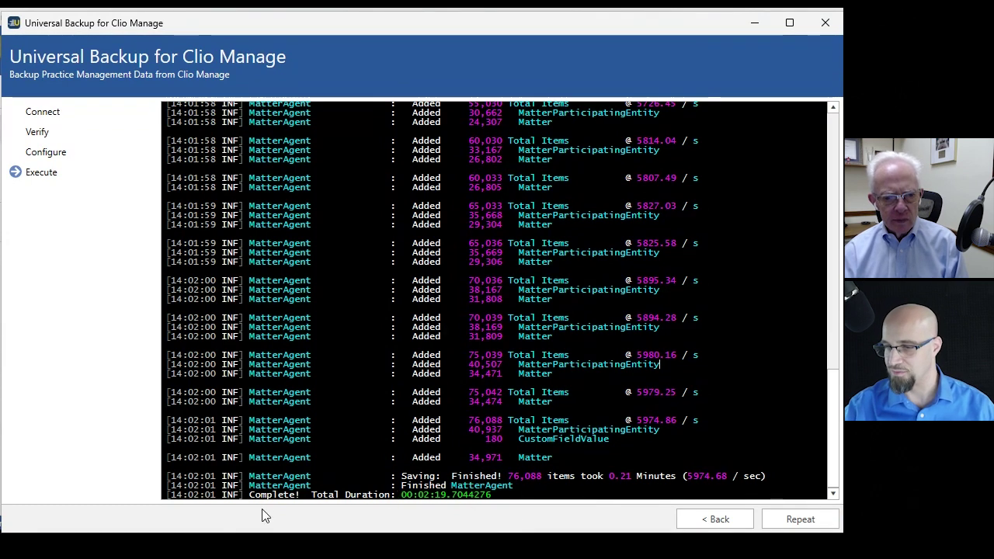
double_click(424, 494)
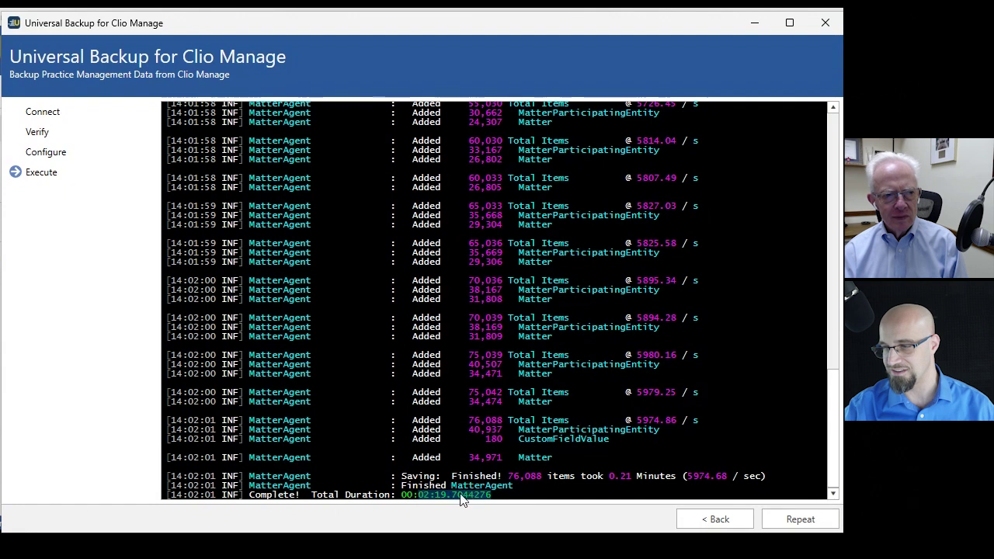
click(436, 495)
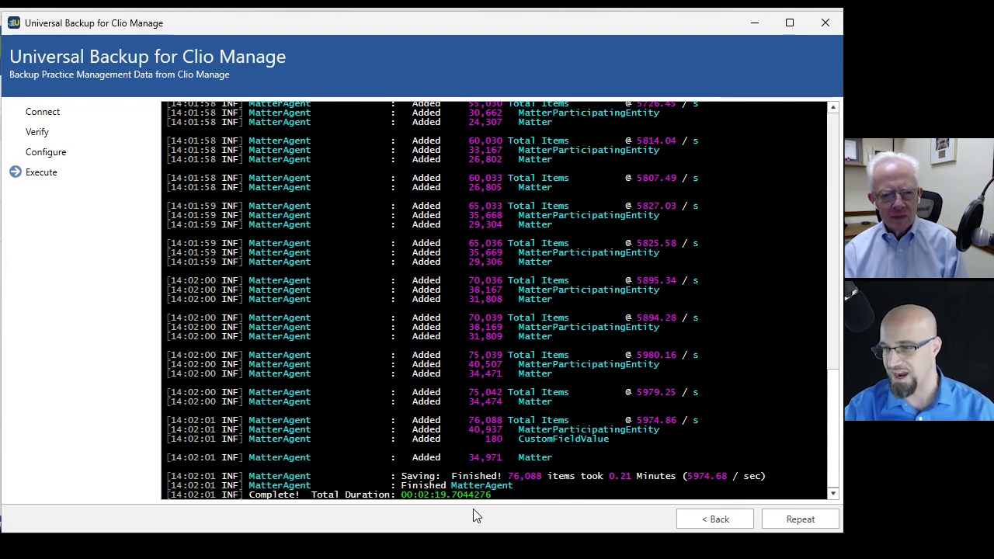
drag(517, 458, 478, 458)
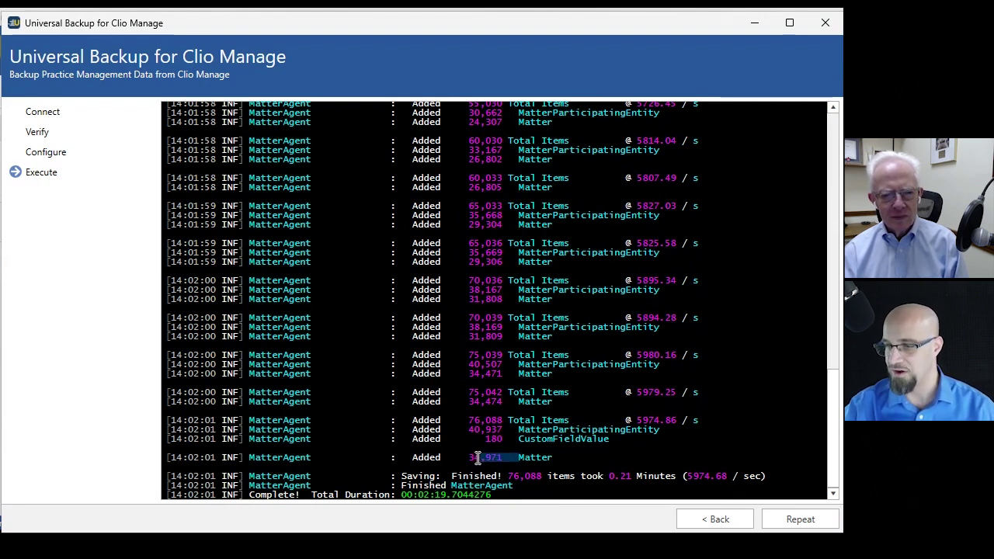
click(587, 408)
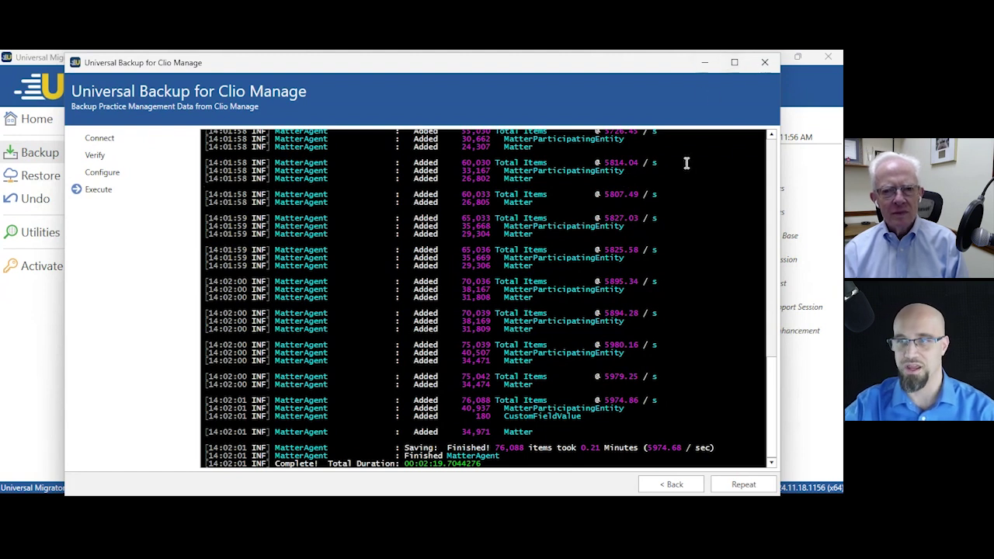
- Close the backup, go to Restore, and search 'Clio' to list its restore tools
click(766, 63)
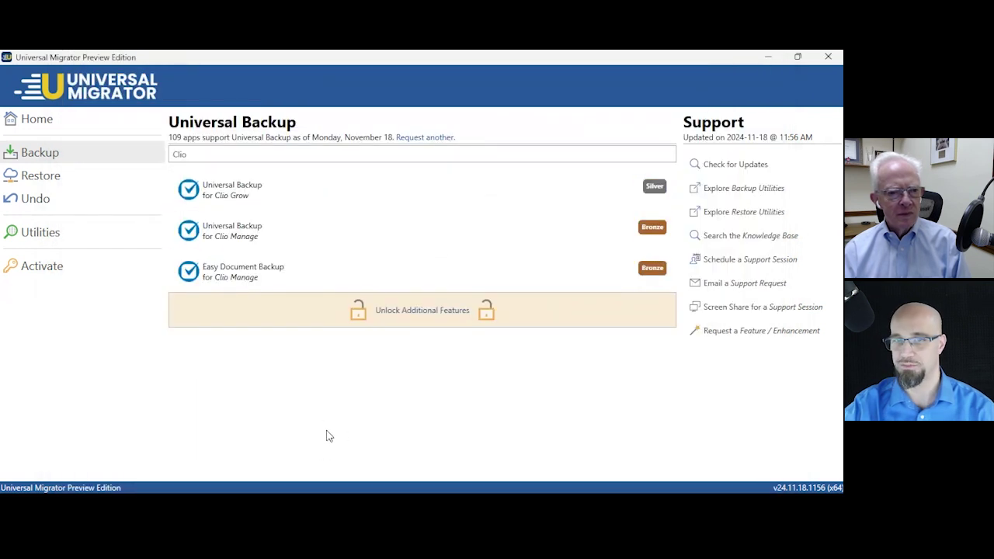
click(41, 178)
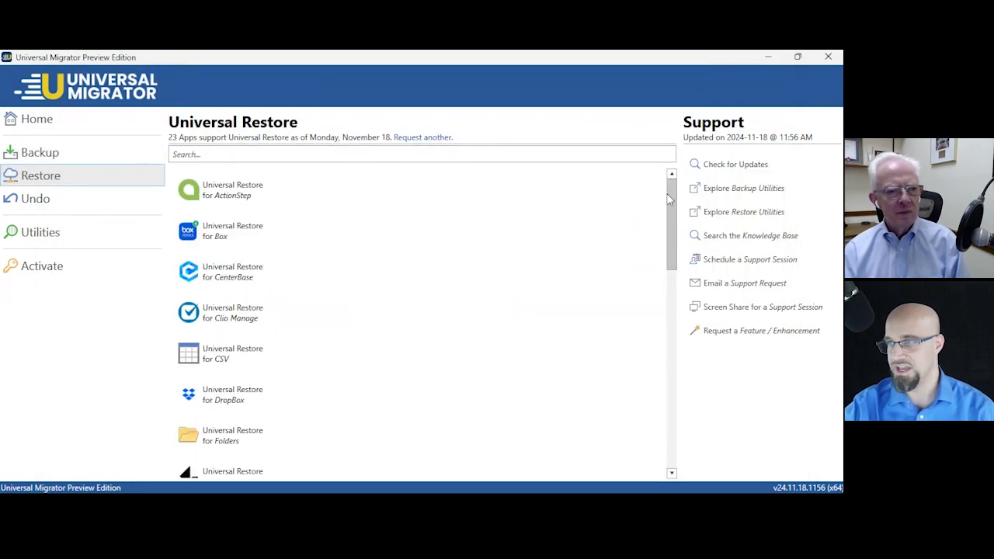
mouse_move(672, 200)
mouse_down()
mouse_move(663, 373)
mouse_move(652, 168)
mouse_up()
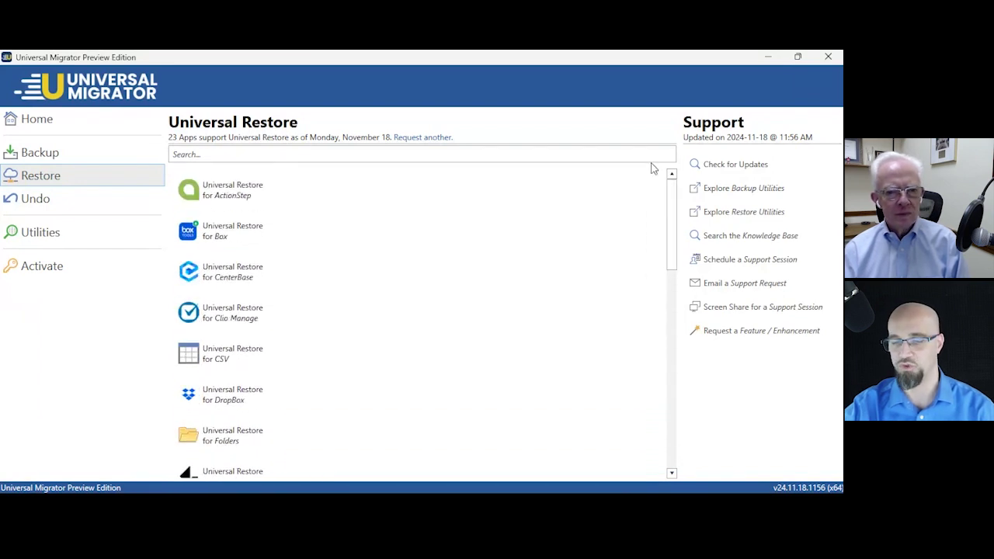
click(577, 183)
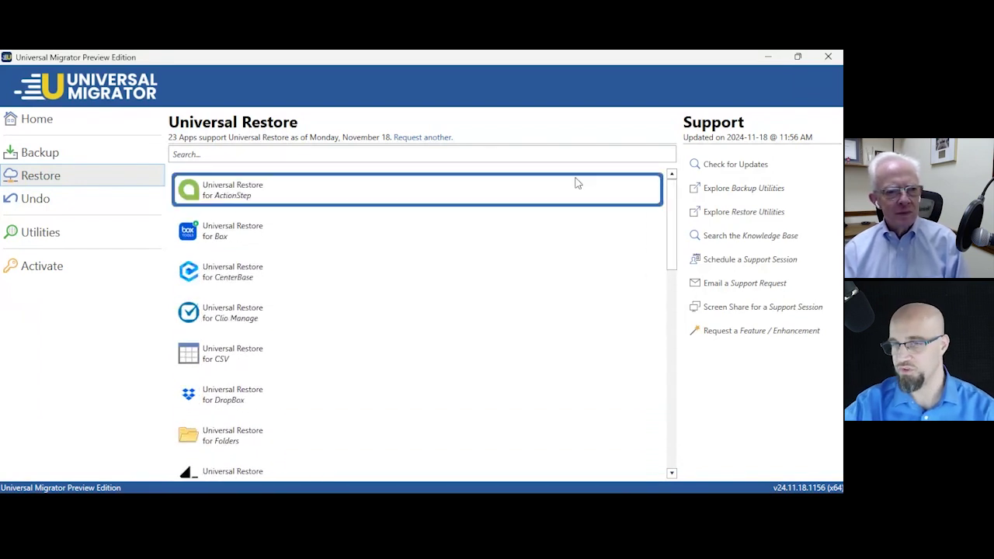
click(529, 154)
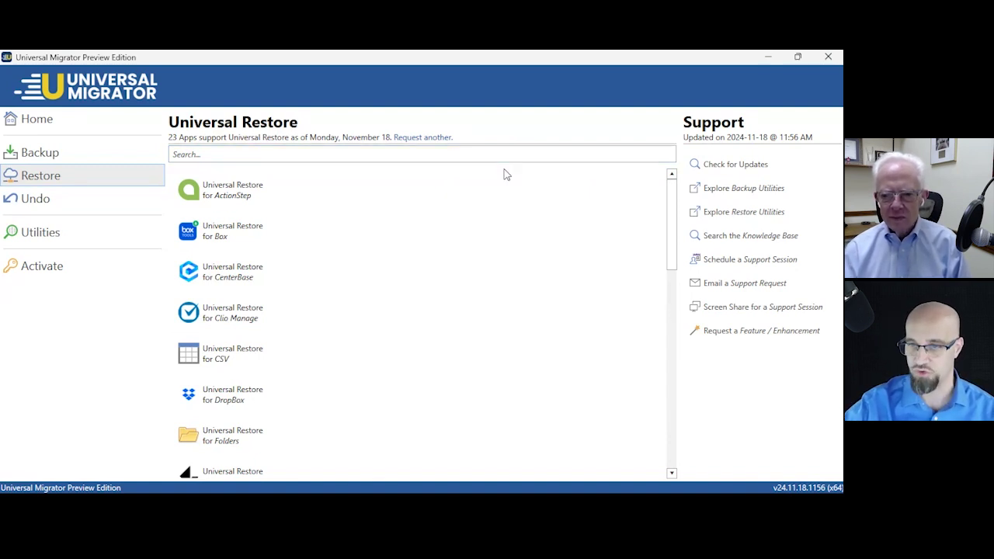
click(510, 181)
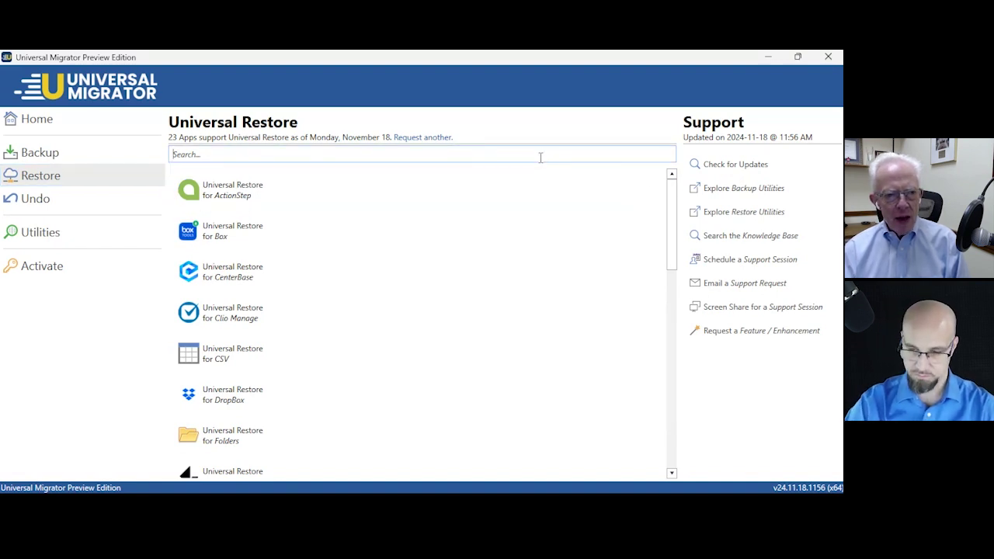
click(540, 157)
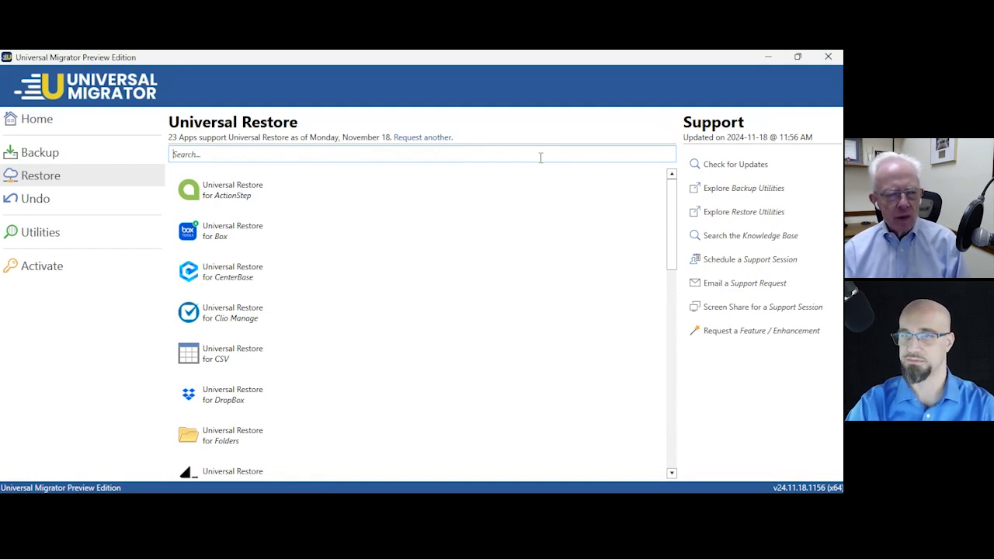
text(Clio)
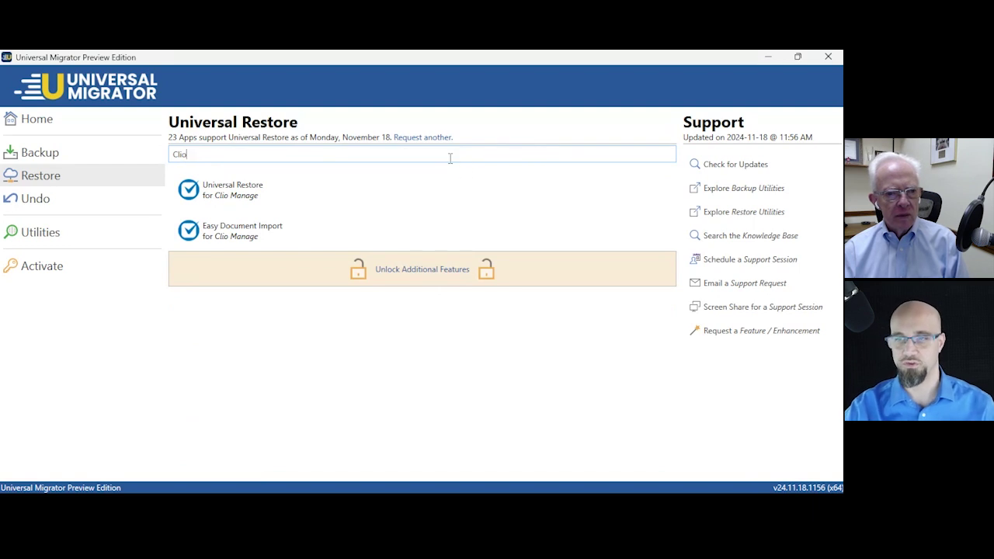
- Open Universal Restore for Clio Manage, choose the ZZZ Clio - FIRM database, and sign in
click(250, 194)
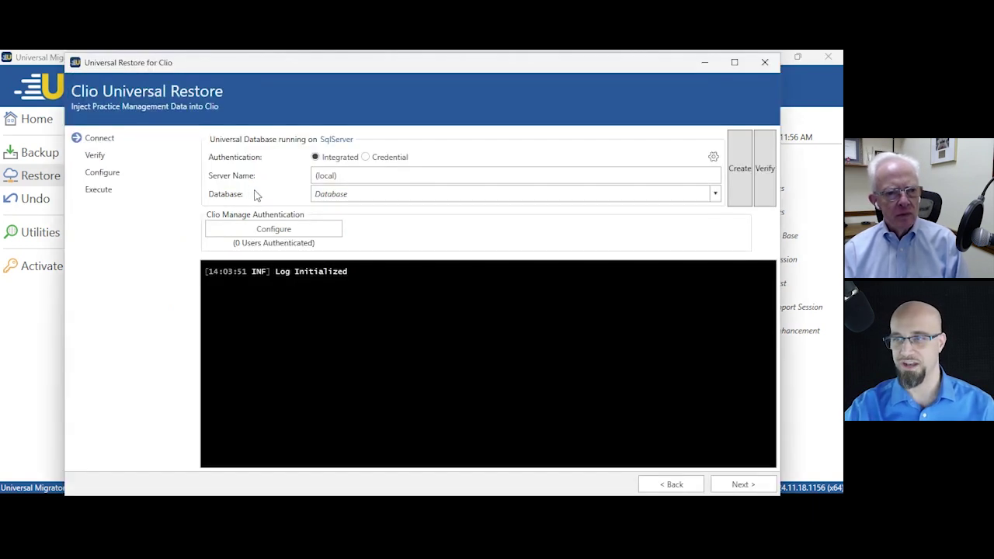
click(715, 194)
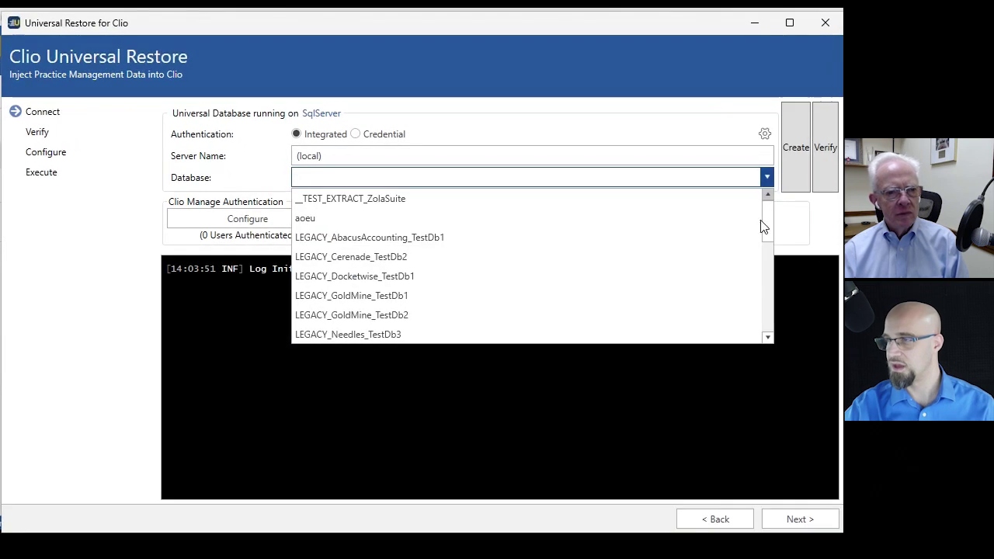
scroll(769, 270, down, 10)
click(500, 274)
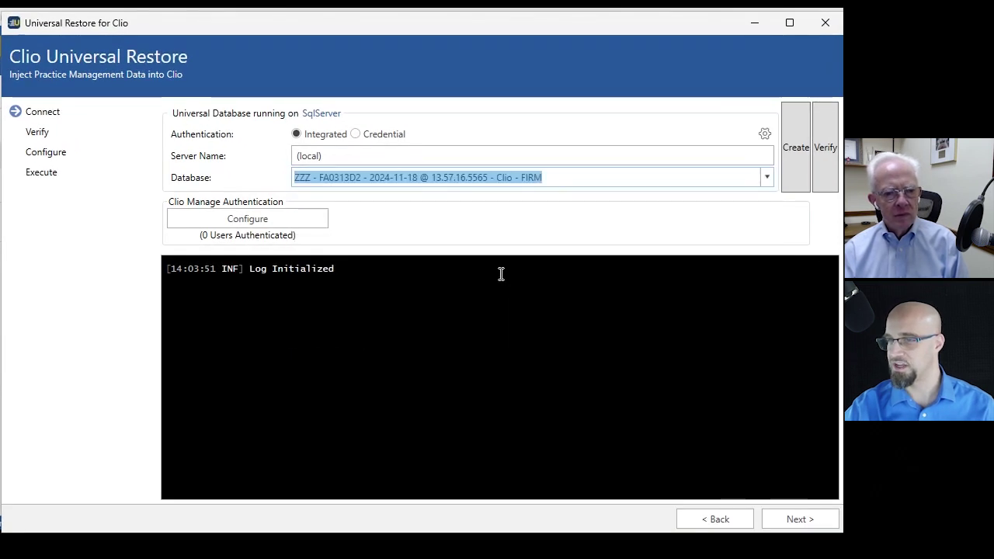
click(247, 220)
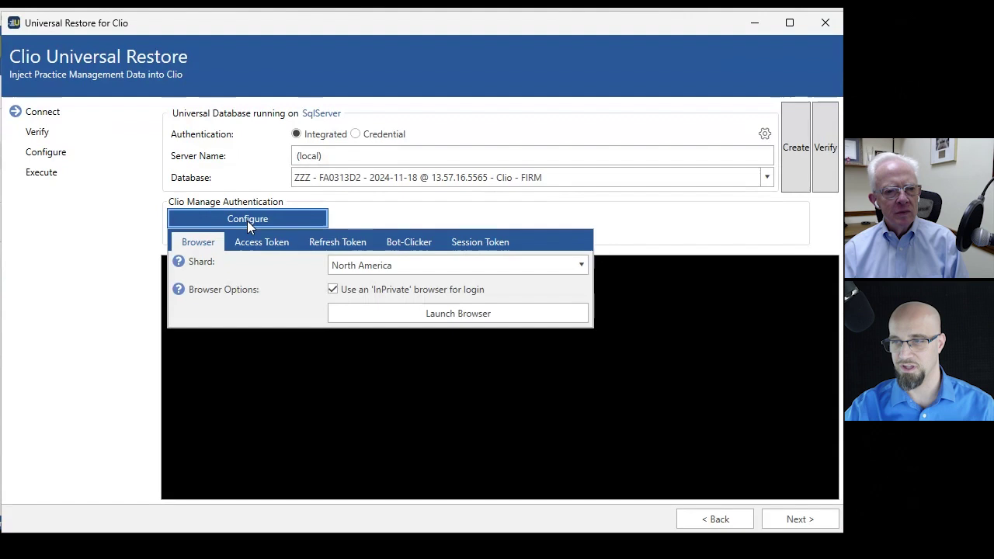
click(426, 312)
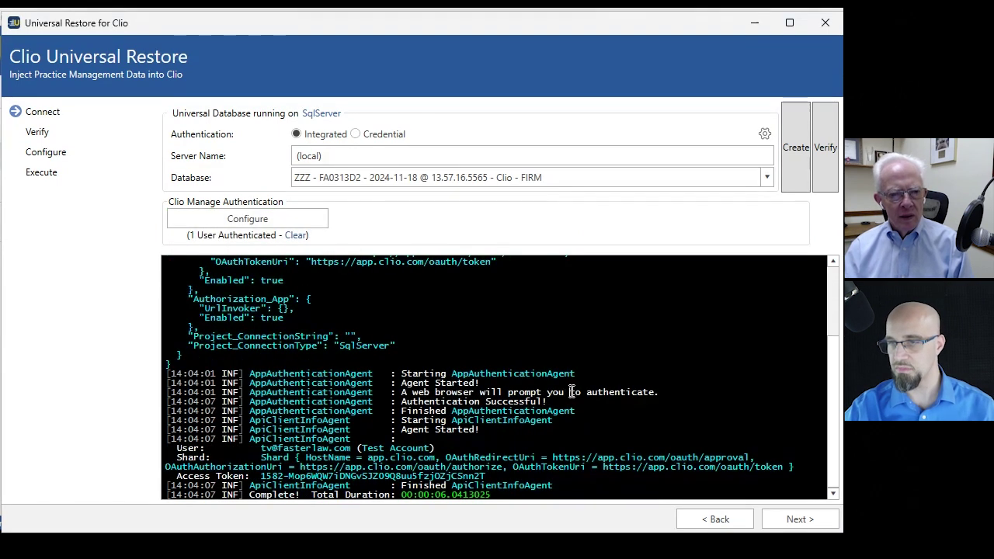
- On the Configure step, clear everything and check only Practice Areas under Matters
click(802, 520)
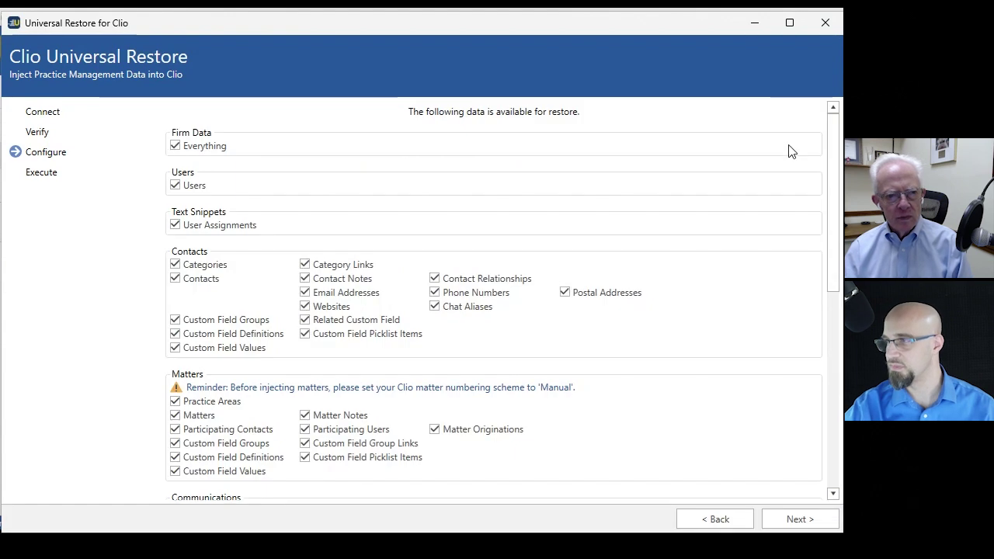
mouse_move(833, 124)
mouse_down()
mouse_move(834, 348)
mouse_move(835, 124)
mouse_up()
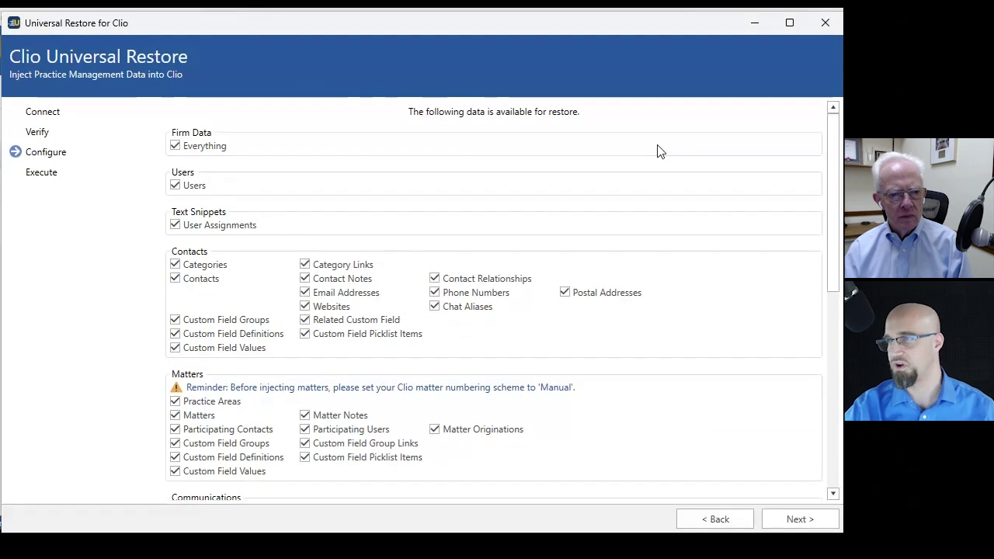
click(174, 145)
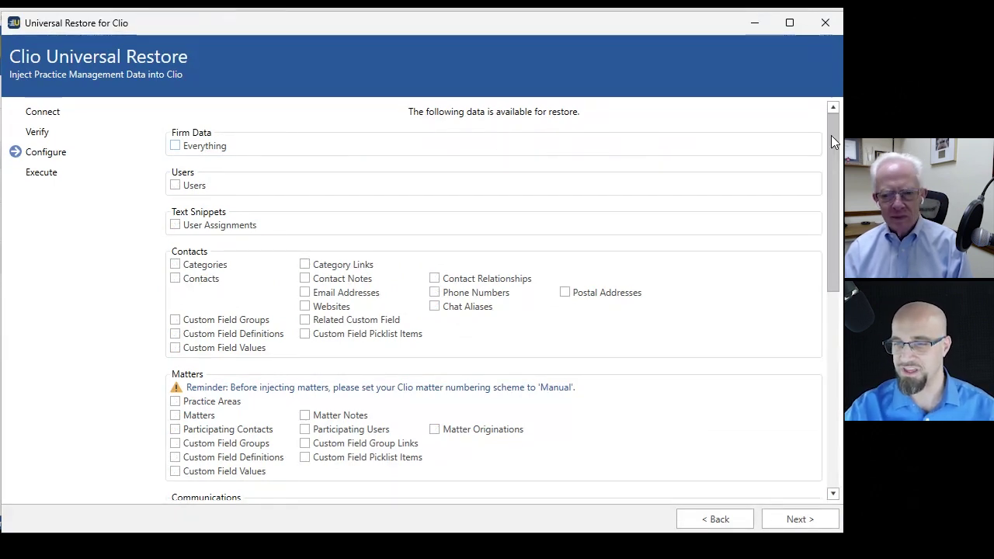
click(174, 402)
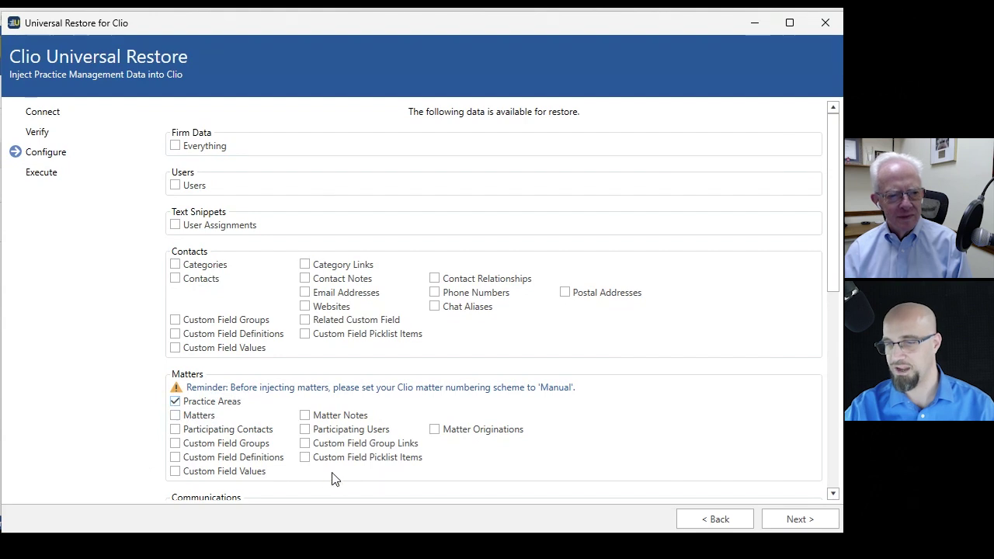
- Execute the restore, adding 68 practice areas to Clio in about 15 seconds
click(798, 519)
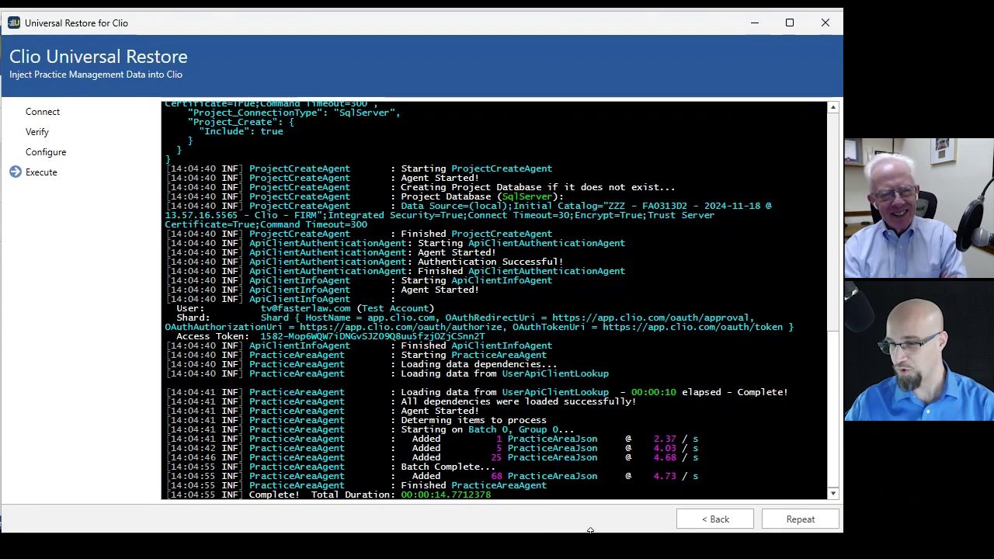
drag(484, 486, 493, 495)
click(506, 437)
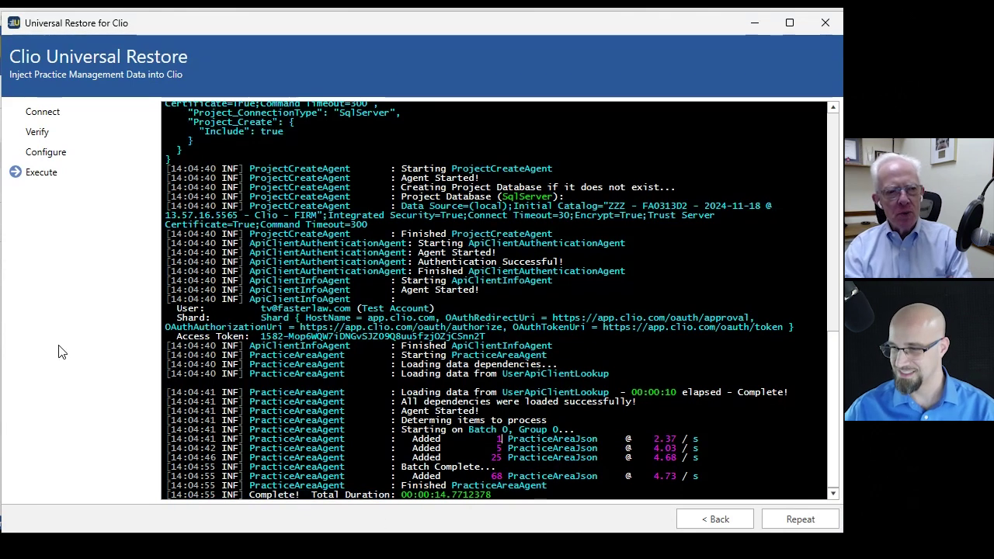